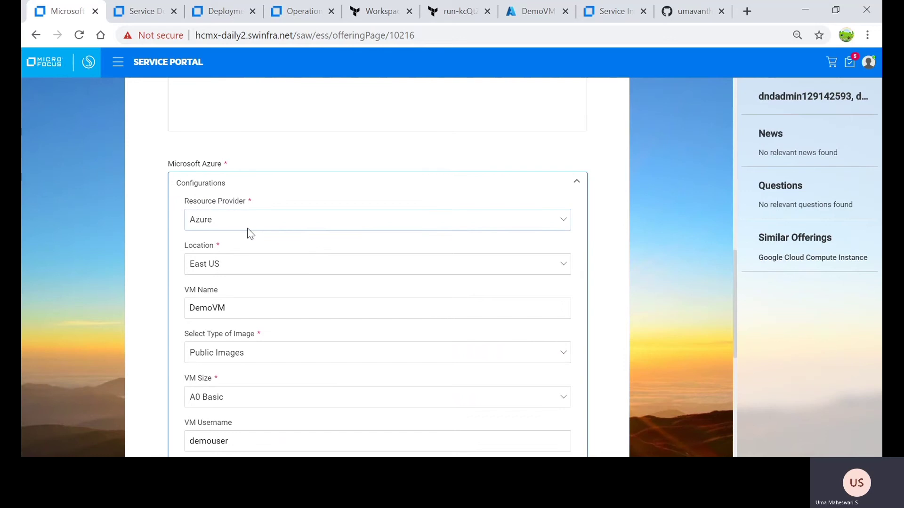
Review the Microsoft Azure configuration fields of the service offering, from the resource provider down to the Terraform workspace name
{"action": "scroll", "coordinate": [249, 228], "scroll_direction": "down", "scroll_amount": 1}
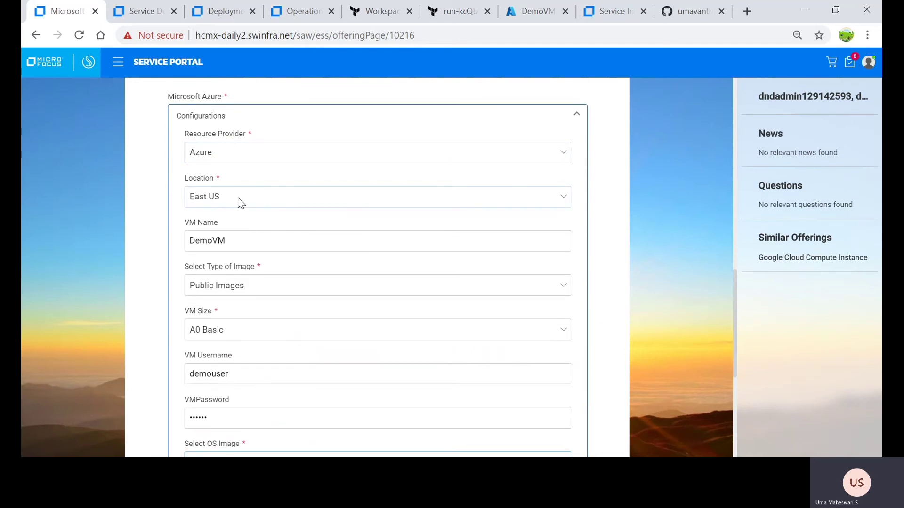
{"action": "scroll", "coordinate": [240, 202], "scroll_direction": "down", "scroll_amount": 1}
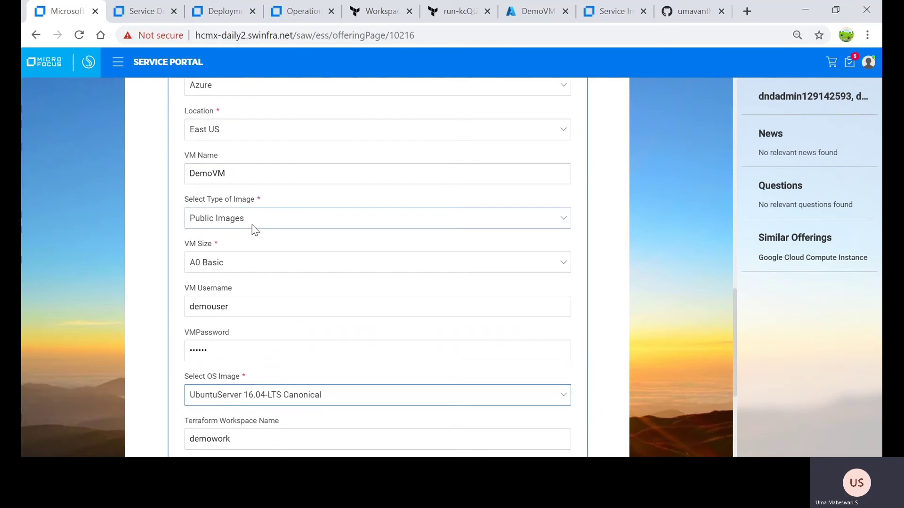
{"action": "scroll", "coordinate": [248, 266], "scroll_direction": "down", "scroll_amount": 1}
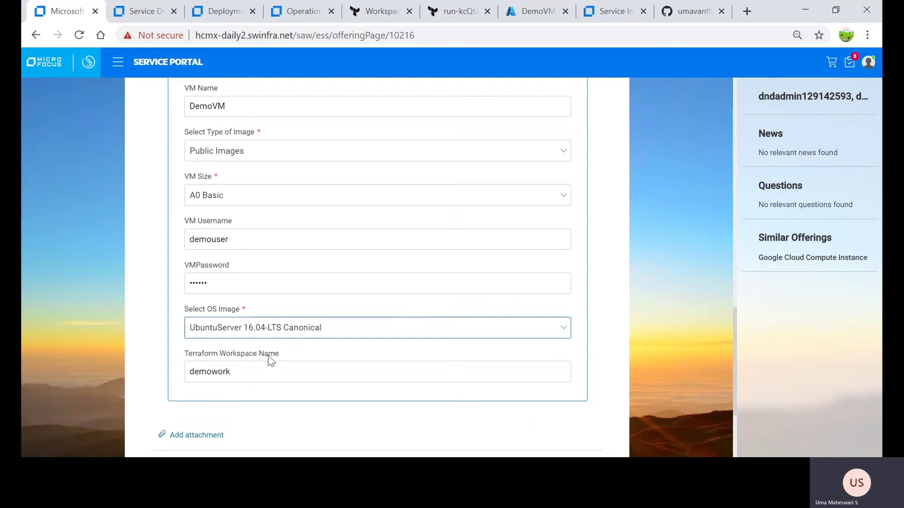
{"action": "scroll", "coordinate": [268, 359], "scroll_direction": "down", "scroll_amount": 1}
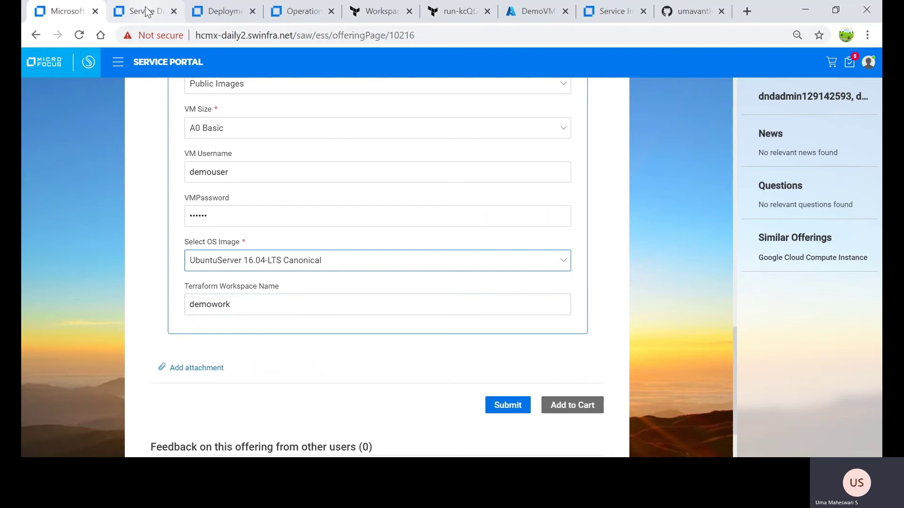
Examine the Azure deployment resource provider's properties, including the Terraform auth token, organization name and VCS repo ID entries
{"action": "left_click", "coordinate": [209, 13]}
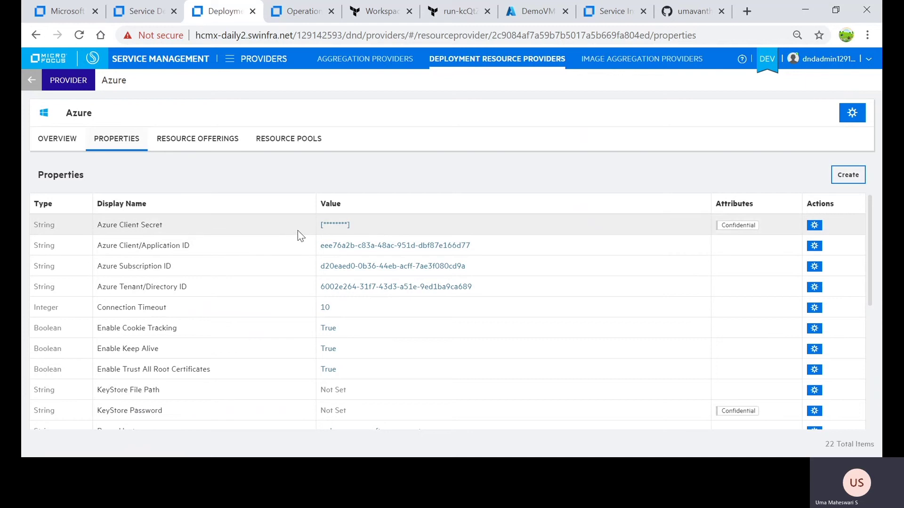
{"action": "scroll", "coordinate": [354, 230], "scroll_direction": "down", "scroll_amount": 2}
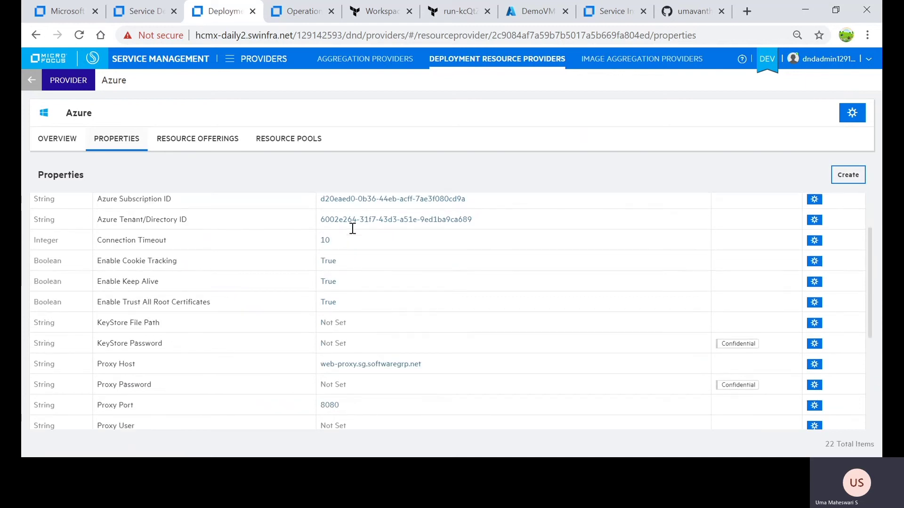
{"action": "scroll", "coordinate": [353, 229], "scroll_direction": "down", "scroll_amount": 5}
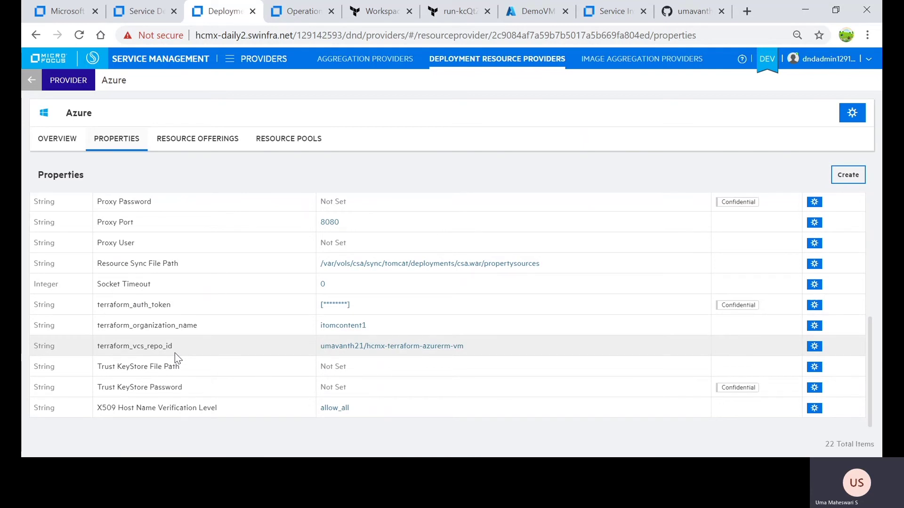
Open main.tf in the hcmx-terraform-azurerm-vm GitHub repository and read through its provider and resource blocks
{"action": "left_click", "coordinate": [667, 17]}
{"action": "mouse_move", "coordinate": [66, 110]}
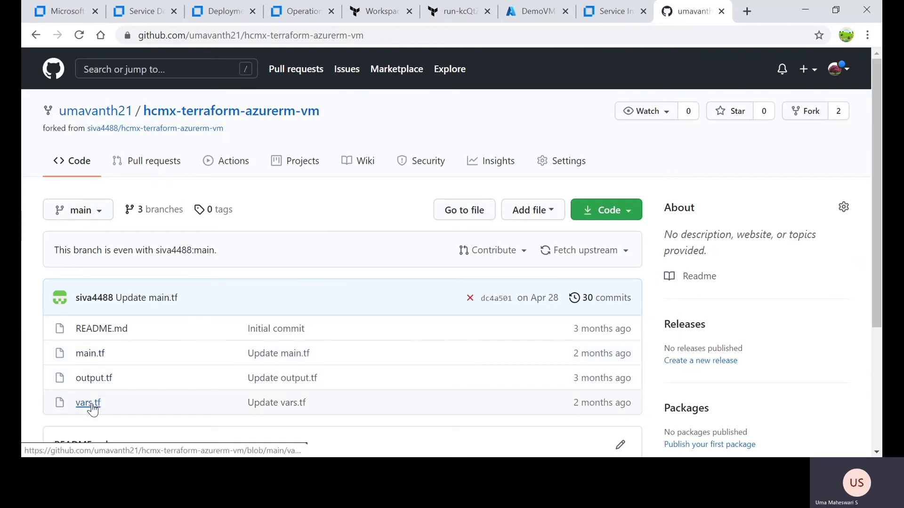
{"action": "left_click", "coordinate": [98, 362]}
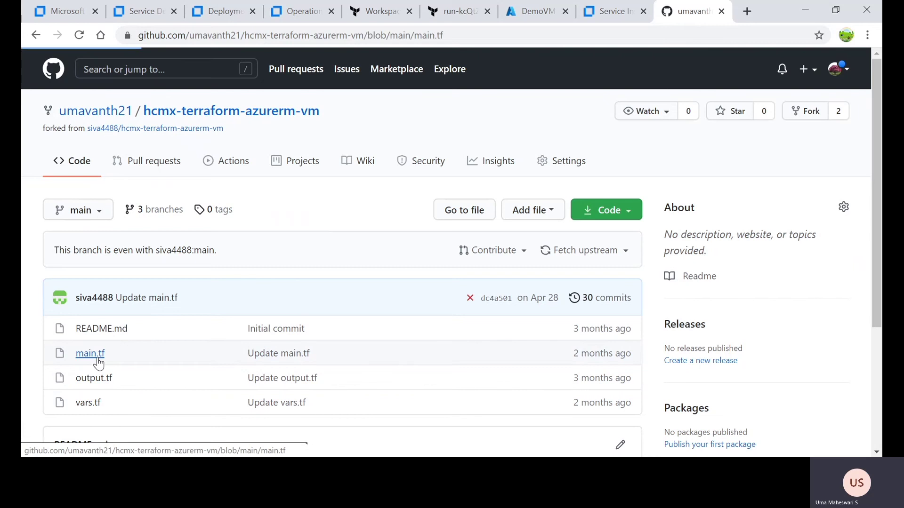
{"action": "scroll", "coordinate": [390, 324], "scroll_direction": "down", "scroll_amount": 3}
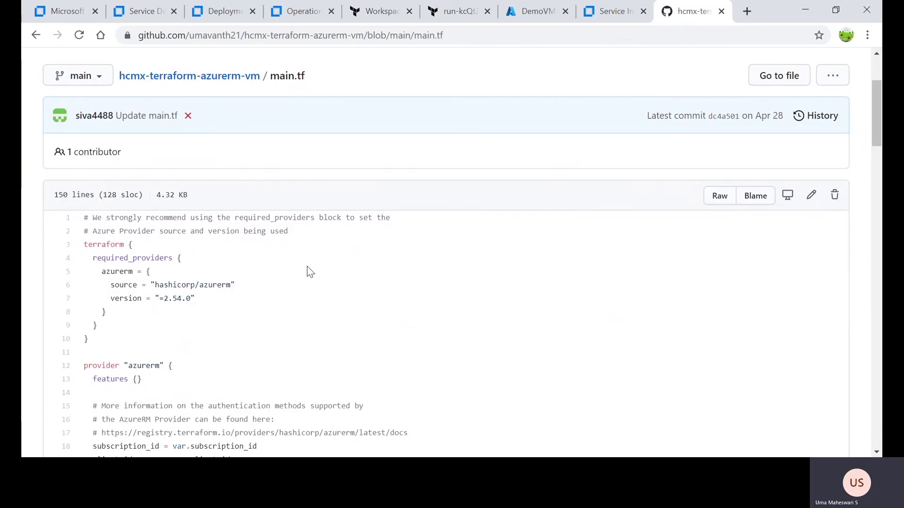
{"action": "scroll", "coordinate": [309, 272], "scroll_direction": "down", "scroll_amount": 3}
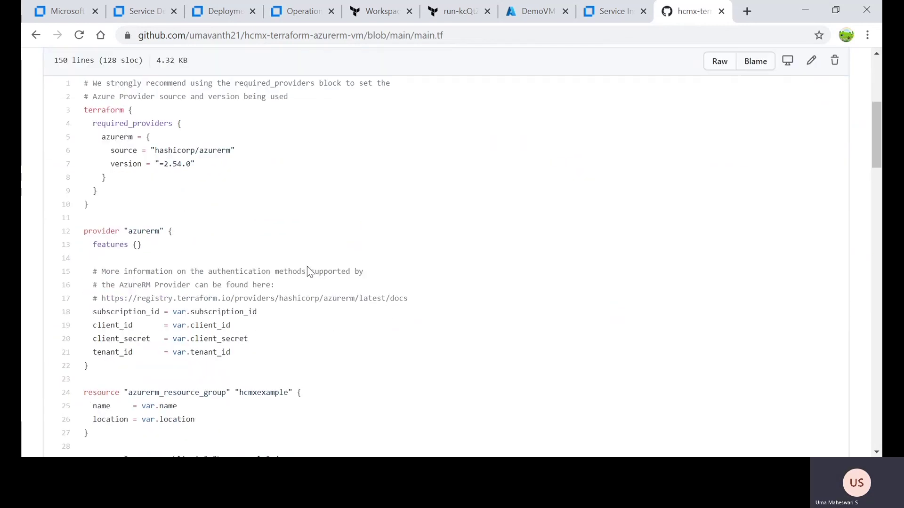
{"action": "scroll", "coordinate": [309, 272], "scroll_direction": "down", "scroll_amount": 5}
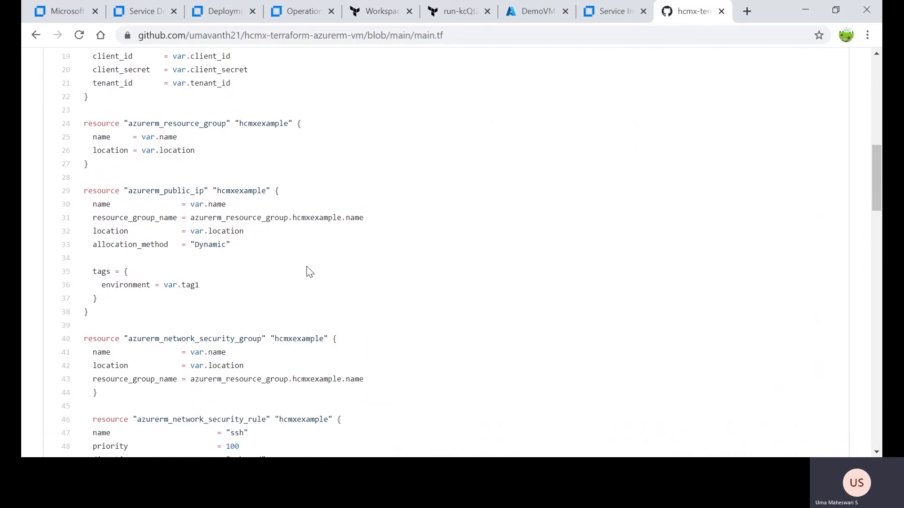
{"action": "scroll", "coordinate": [308, 272], "scroll_direction": "down", "scroll_amount": 2}
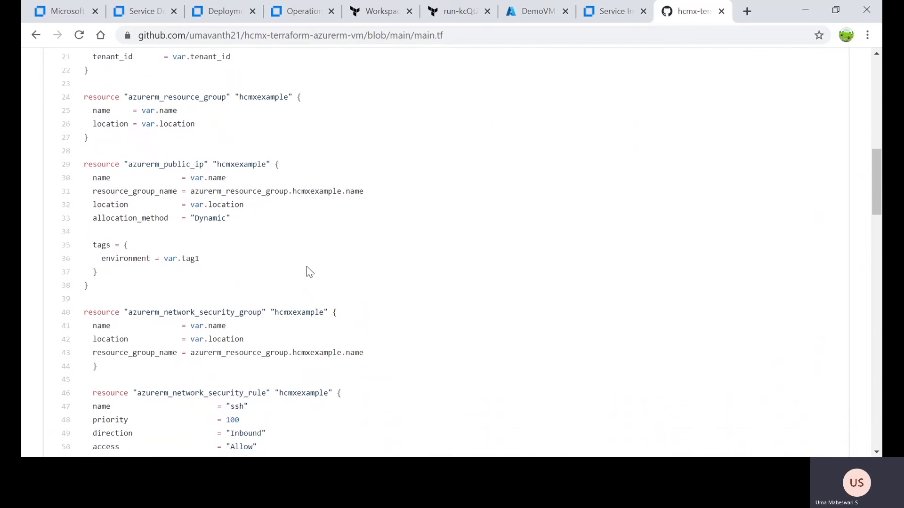
{"action": "scroll", "coordinate": [308, 272], "scroll_direction": "down", "scroll_amount": 2}
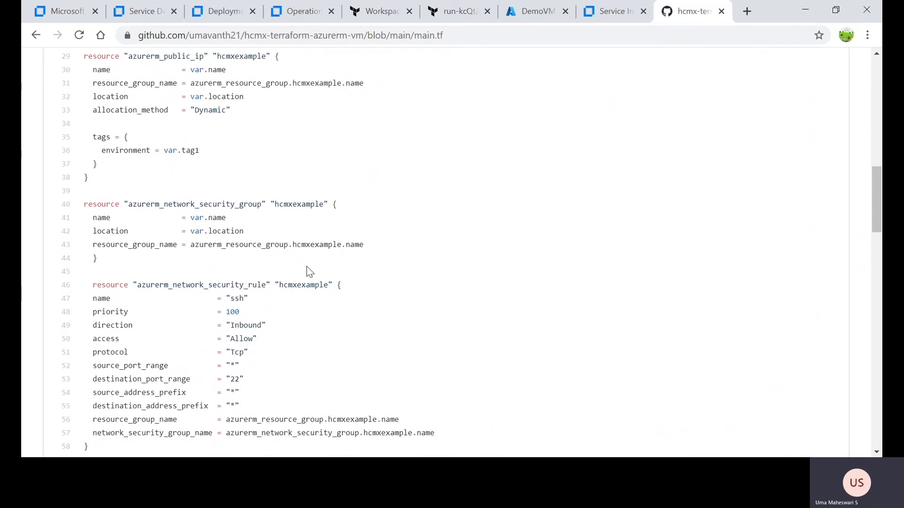
{"action": "scroll", "coordinate": [308, 272], "scroll_direction": "down", "scroll_amount": 4}
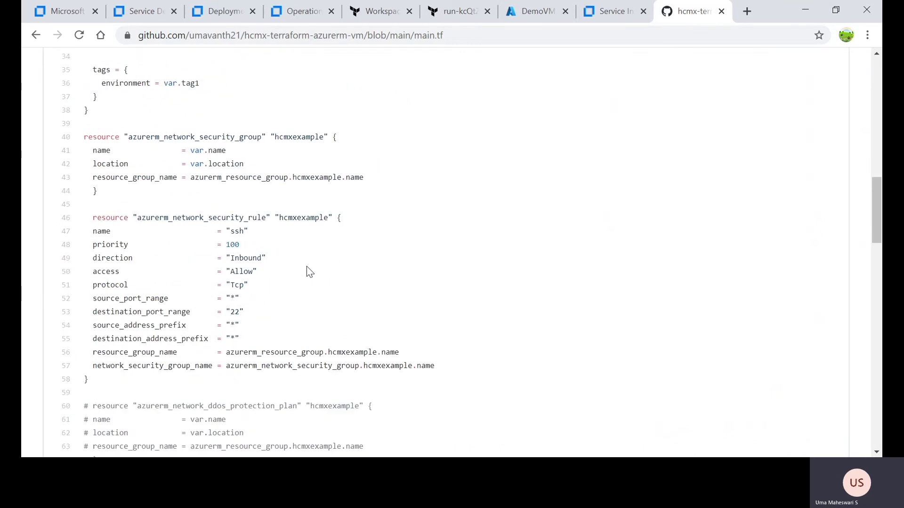
{"action": "scroll", "coordinate": [308, 272], "scroll_direction": "up", "scroll_amount": 14}
{"action": "scroll", "coordinate": [308, 272], "scroll_direction": "up", "scroll_amount": 10}
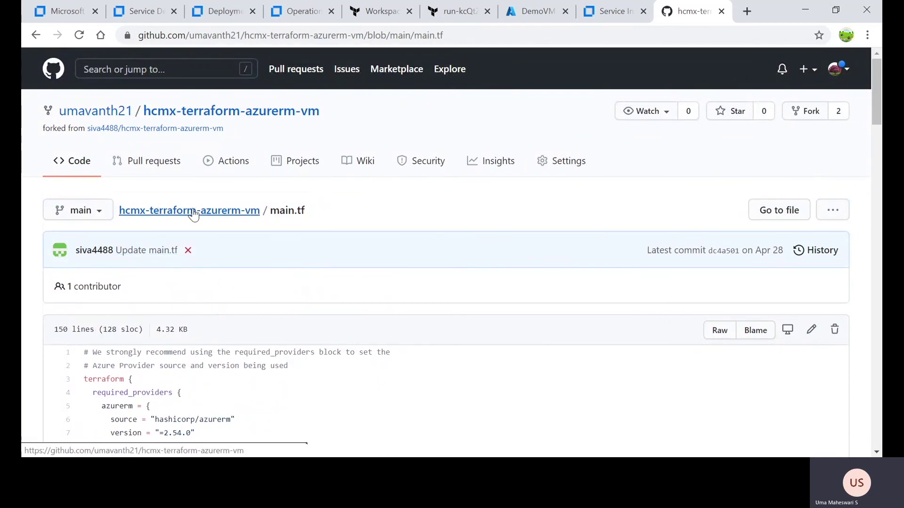
View the variable definitions in the repository's vars.tf file and return to the repository's file list
{"action": "left_click", "coordinate": [193, 209]}
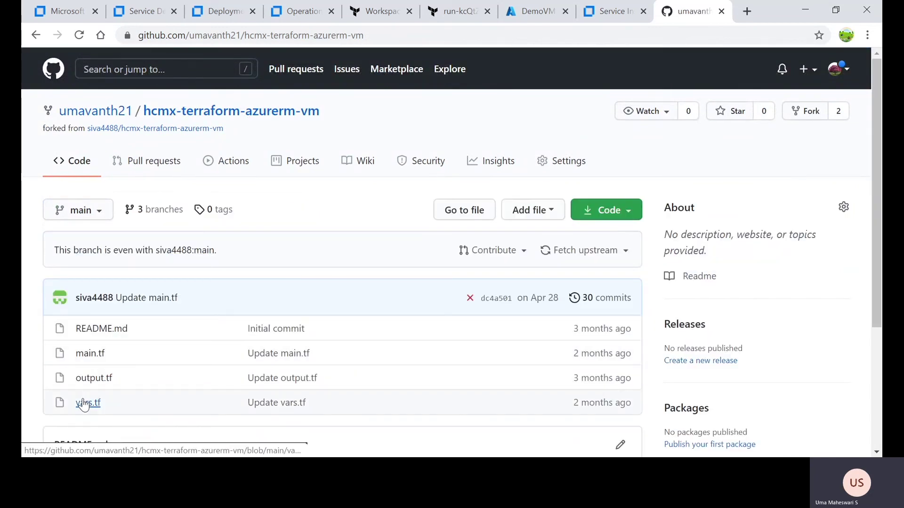
{"action": "left_click", "coordinate": [84, 404]}
{"action": "scroll", "coordinate": [259, 334], "scroll_direction": "down", "scroll_amount": 3}
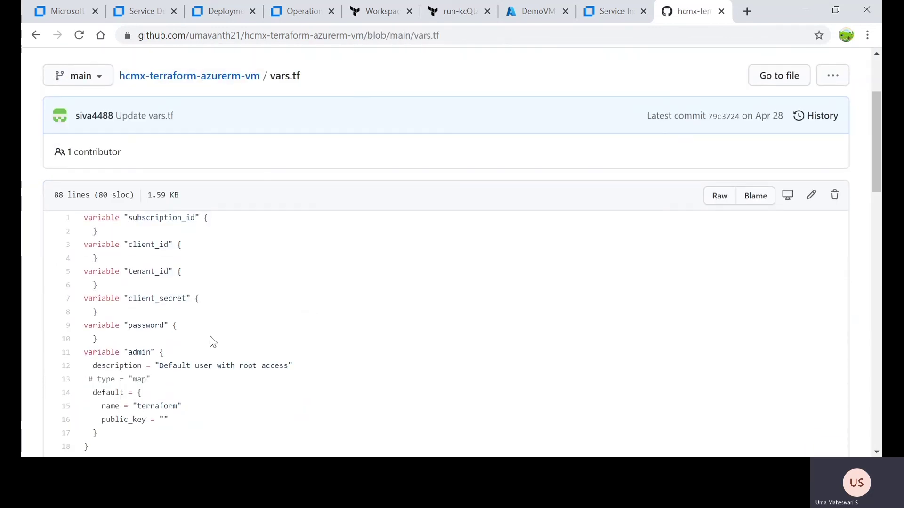
{"action": "scroll", "coordinate": [191, 405], "scroll_direction": "up", "scroll_amount": 3}
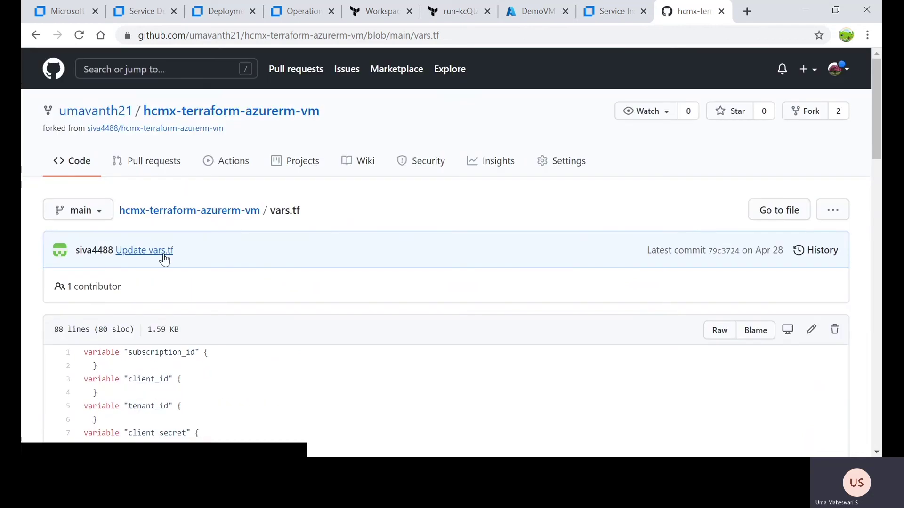
{"action": "left_click", "coordinate": [220, 213]}
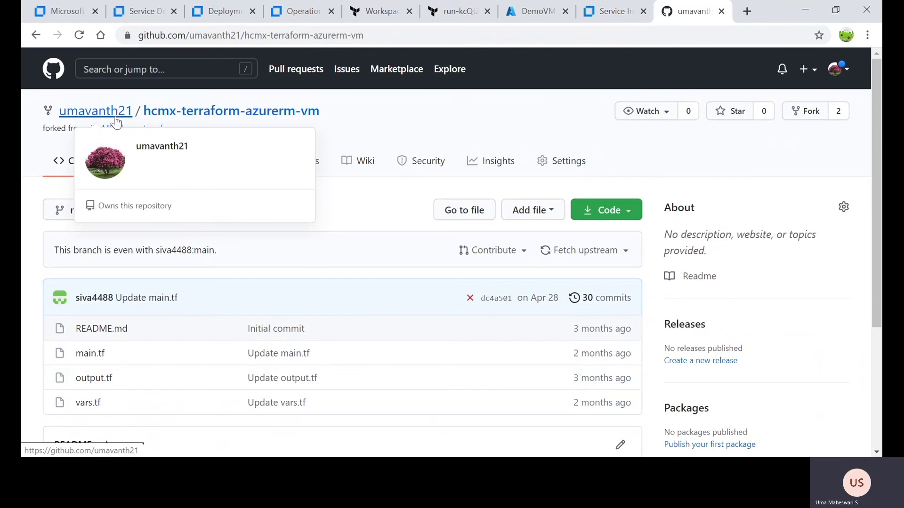
Recheck the Azure provider's Terraform properties and view the Microsoft Azure Compute Terraform service design
{"action": "left_click", "coordinate": [208, 14]}
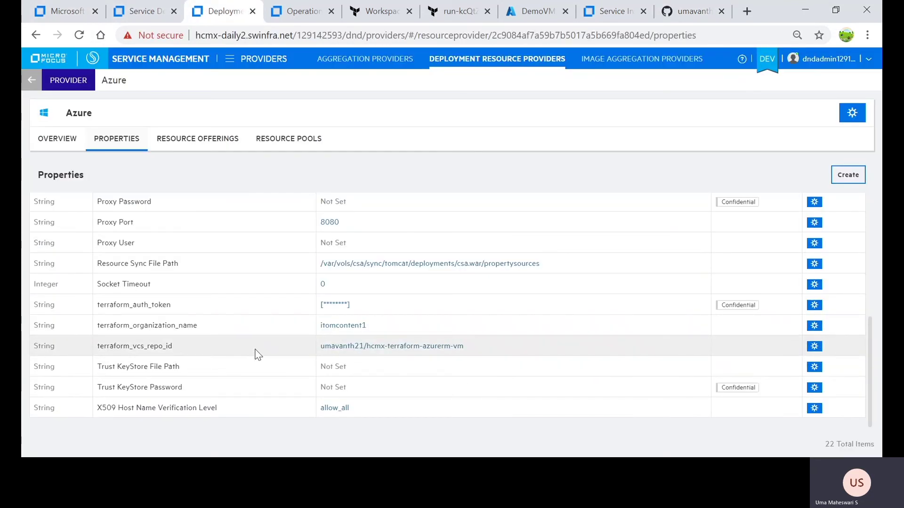
{"action": "left_click", "coordinate": [152, 14]}
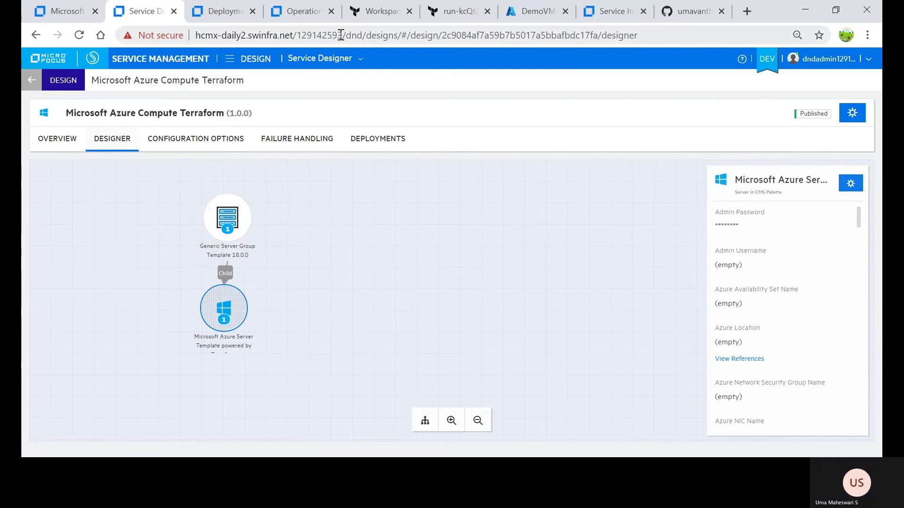
In the deploy_terraform_azure_compute run, collapse the azure_images_list, nonsensitive_variable_json and sensitive_variable_json steps to bring DeployModuleV3 into view
{"action": "left_click", "coordinate": [304, 13]}
{"action": "scroll", "coordinate": [247, 349], "scroll_direction": "up", "scroll_amount": 10}
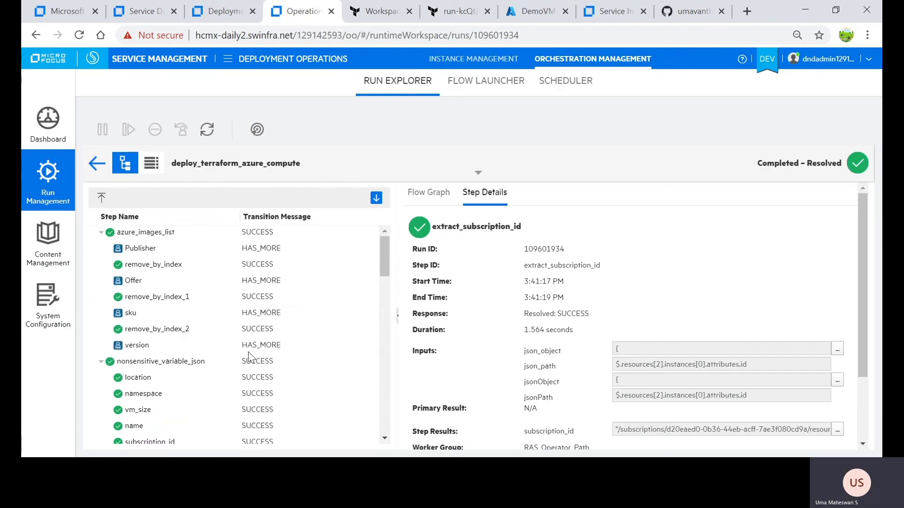
{"action": "left_click", "coordinate": [100, 233]}
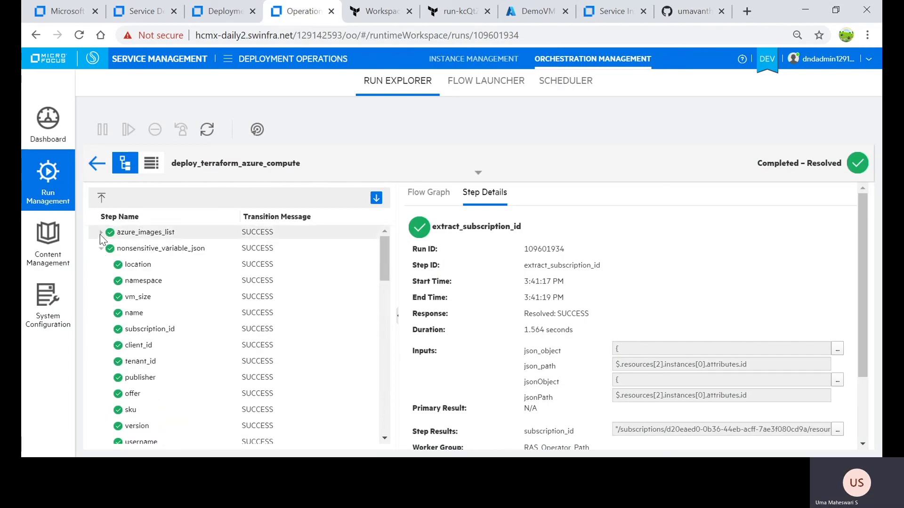
{"action": "left_click", "coordinate": [101, 248]}
{"action": "left_click", "coordinate": [101, 265]}
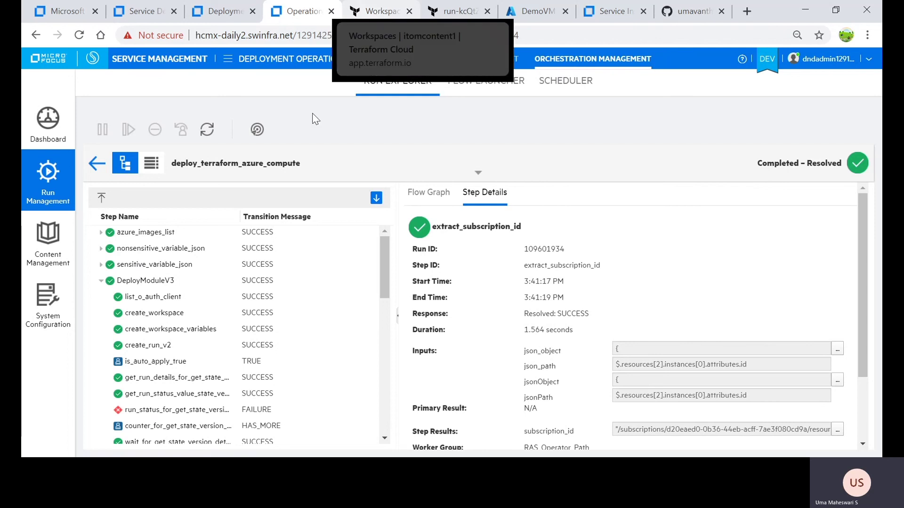
Open the demowork workspace in Terraform Cloud and examine all of its Terraform variables, including the sensitive ones
{"action": "left_click", "coordinate": [372, 12]}
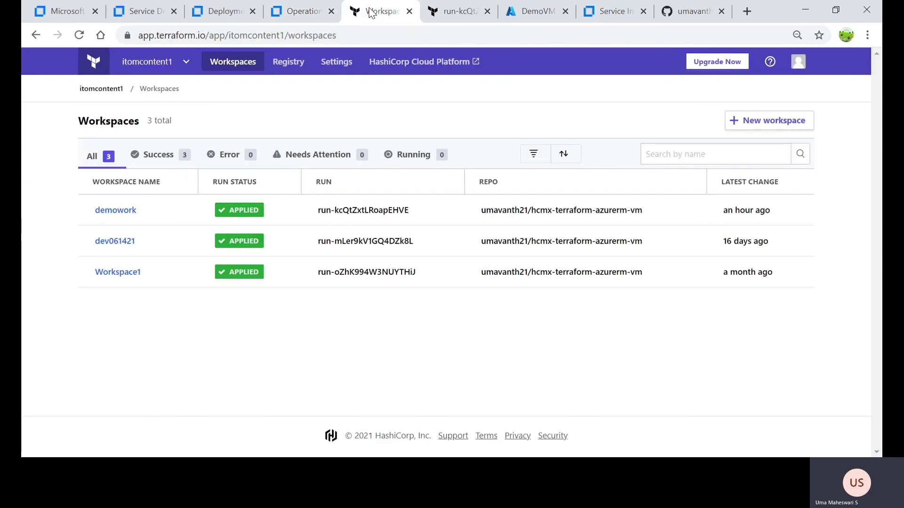
{"action": "left_click", "coordinate": [114, 211]}
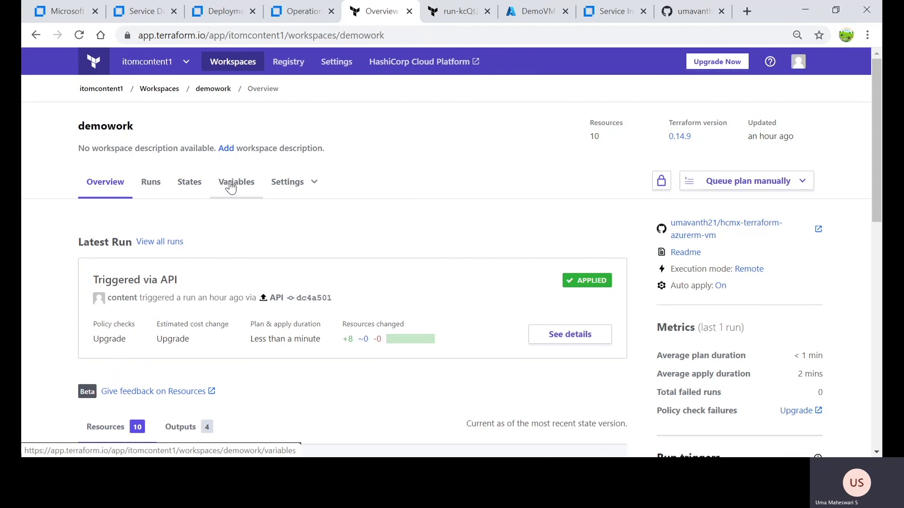
{"action": "left_click", "coordinate": [234, 186]}
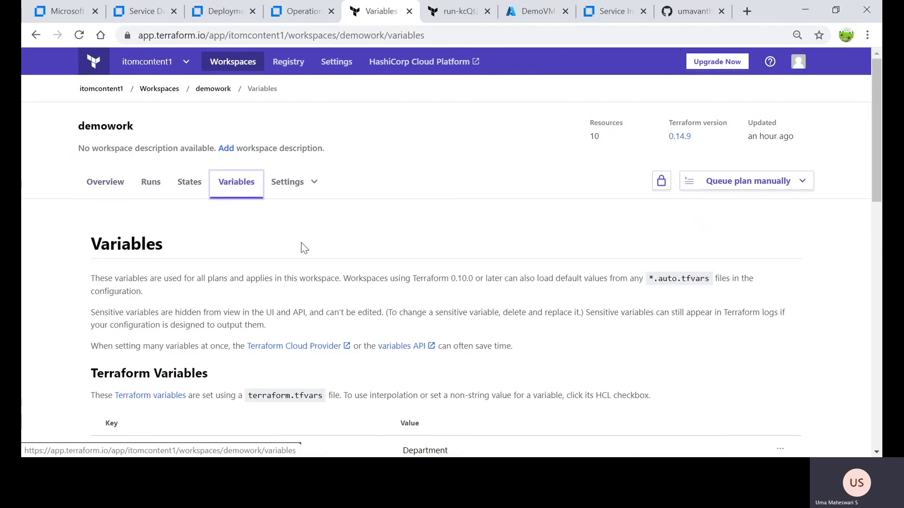
{"action": "scroll", "coordinate": [305, 248], "scroll_direction": "down", "scroll_amount": 3}
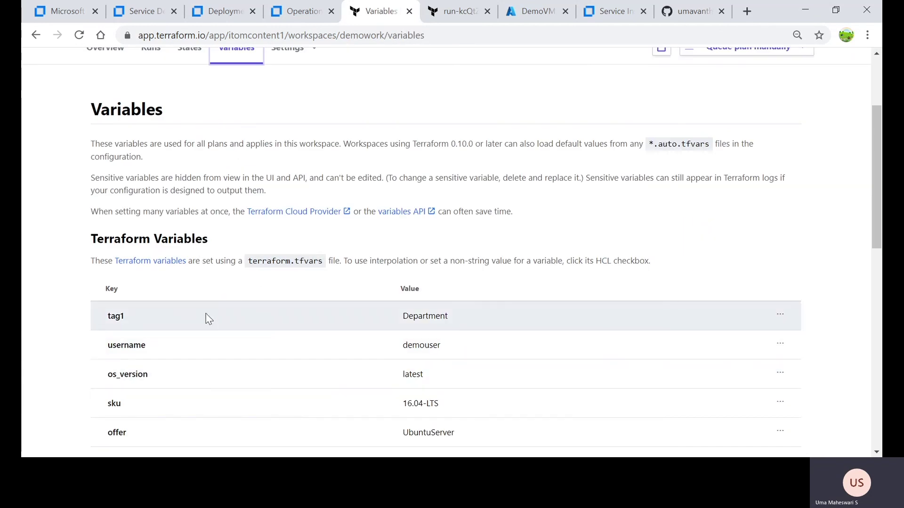
{"action": "scroll", "coordinate": [179, 318], "scroll_direction": "down", "scroll_amount": 3}
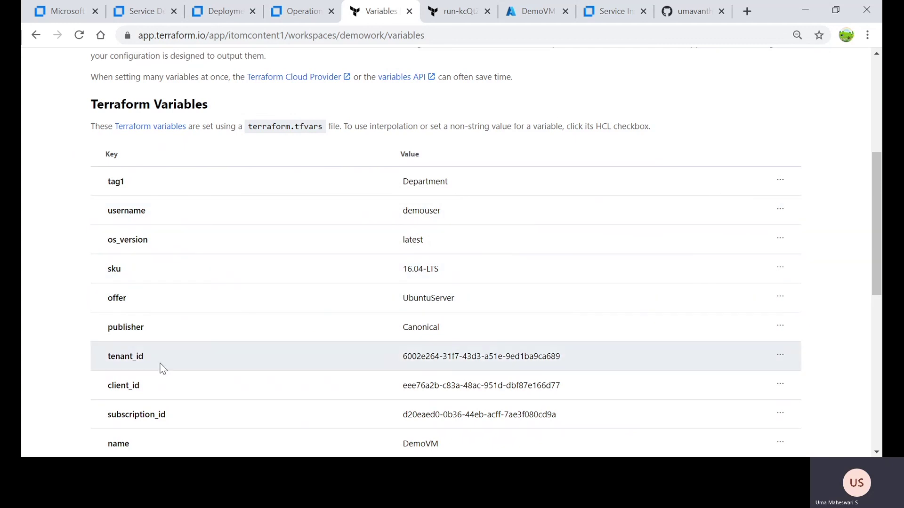
{"action": "scroll", "coordinate": [212, 291], "scroll_direction": "down", "scroll_amount": 3}
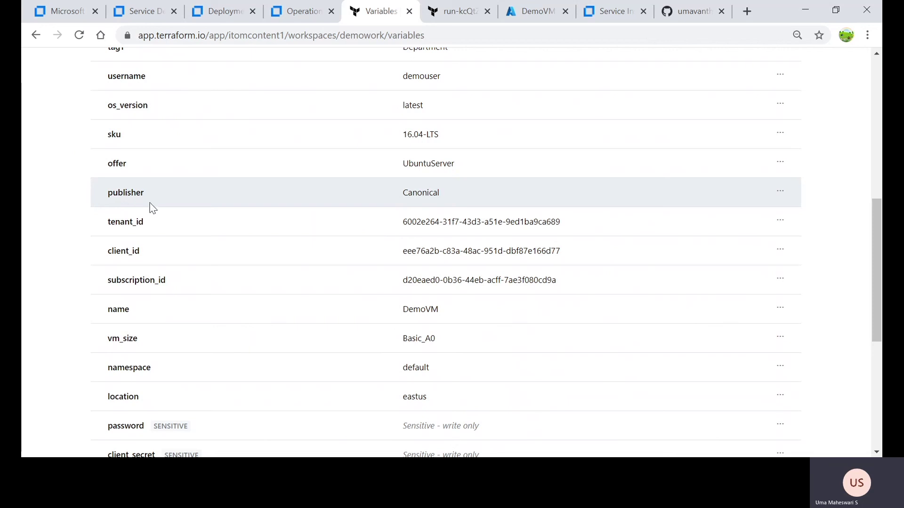
{"action": "scroll", "coordinate": [182, 258], "scroll_direction": "down", "scroll_amount": 1}
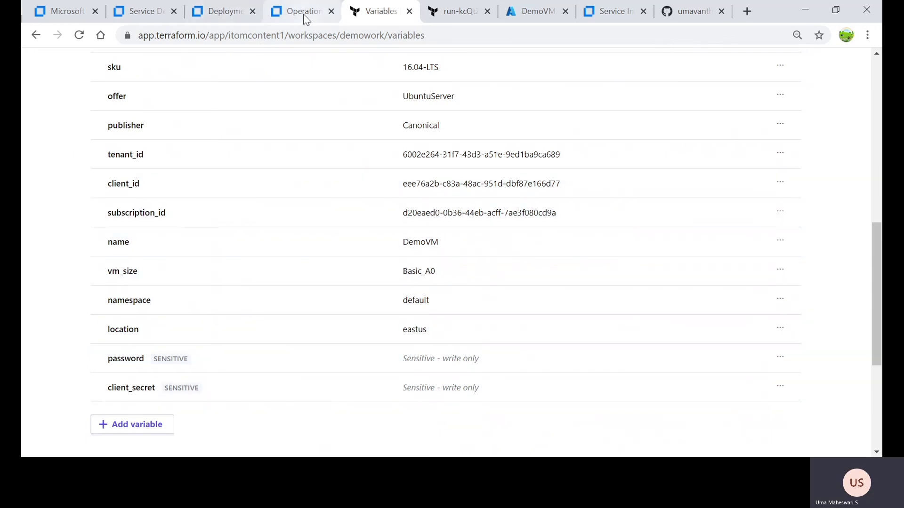
Return to the orchestration run and examine the inputs and step results of list_o_auth_client under DeployModuleV3
{"action": "left_click", "coordinate": [304, 17]}
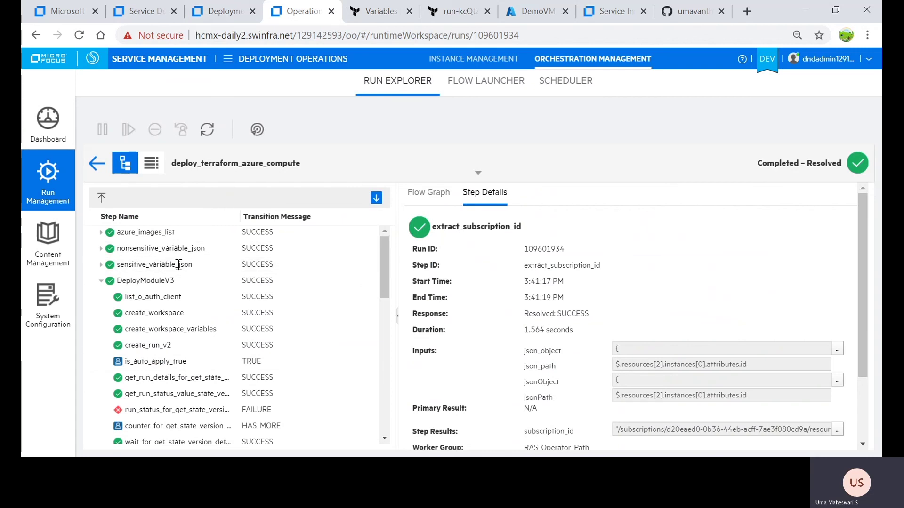
{"action": "left_click", "coordinate": [141, 298]}
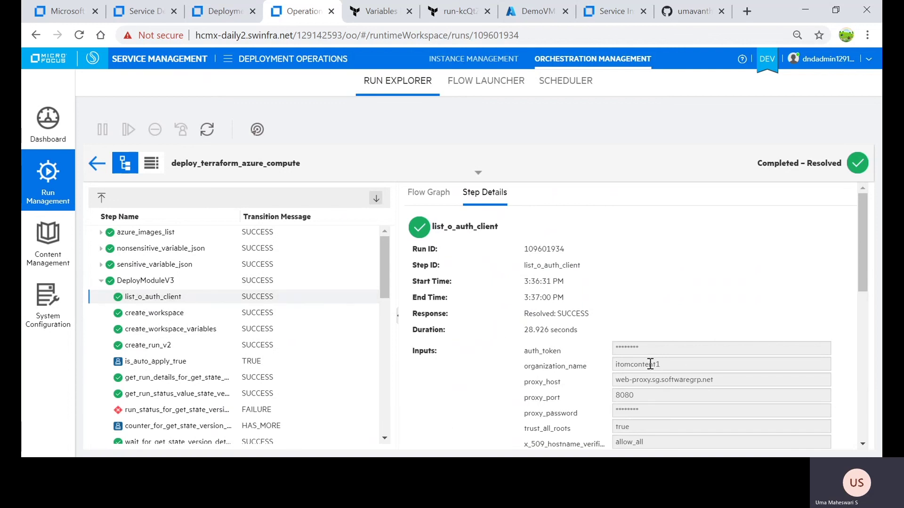
{"action": "scroll", "coordinate": [647, 364], "scroll_direction": "down", "scroll_amount": 3}
{"action": "scroll", "coordinate": [646, 363], "scroll_direction": "down", "scroll_amount": 5}
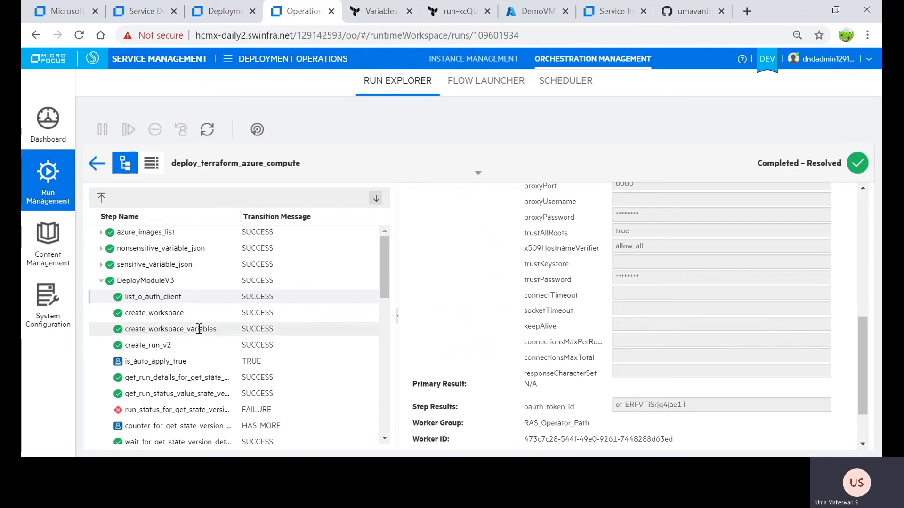
Examine the inputs of create_workspace under DeployModuleV3 and the remaining steps through extract_subscription_id
{"action": "left_click", "coordinate": [161, 313]}
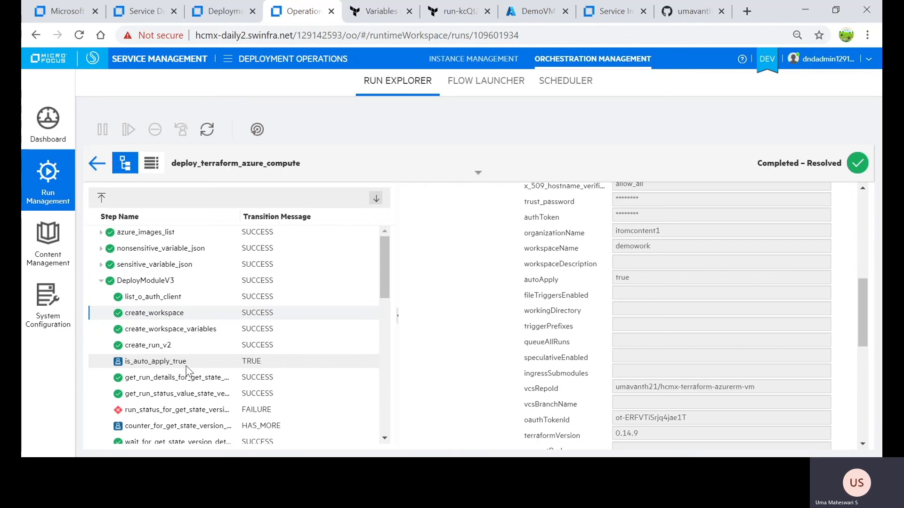
{"action": "scroll", "coordinate": [186, 369], "scroll_direction": "down", "scroll_amount": 2}
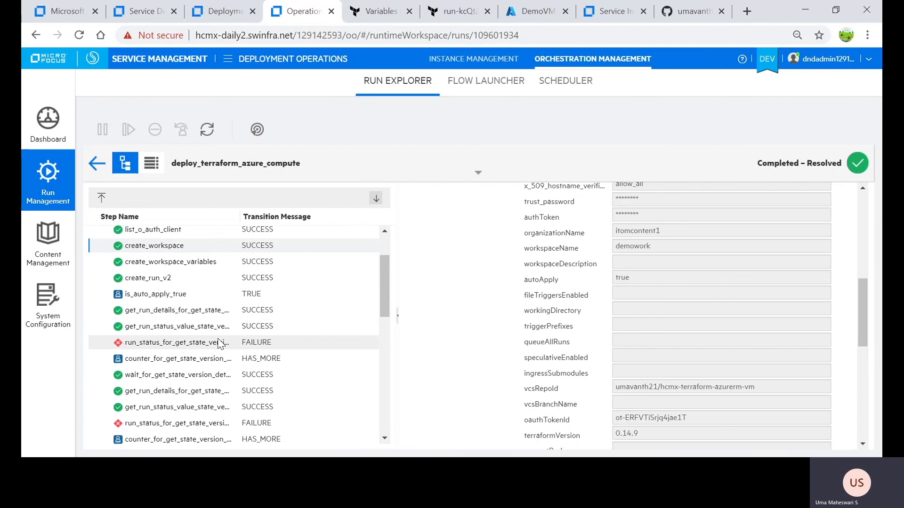
{"action": "scroll", "coordinate": [218, 344], "scroll_direction": "down", "scroll_amount": 10}
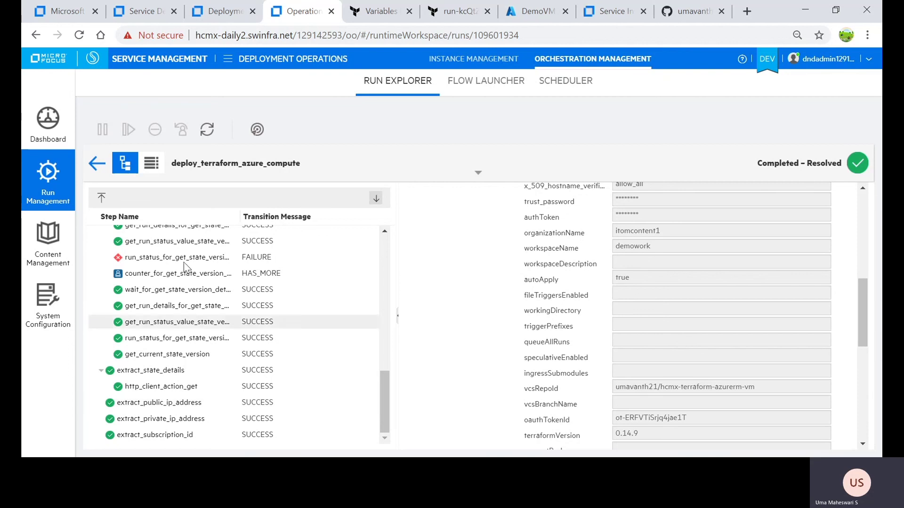
Switch to the demowork run in Terraform Cloud and examine the planned subnet and virtual network resources and the output changes
{"action": "left_click", "coordinate": [462, 14]}
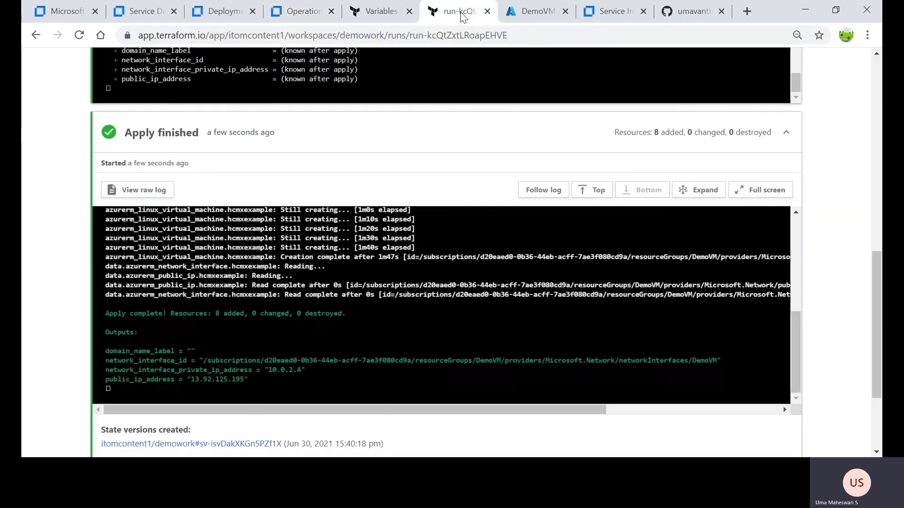
{"action": "scroll", "coordinate": [168, 105], "scroll_direction": "up", "scroll_amount": 3}
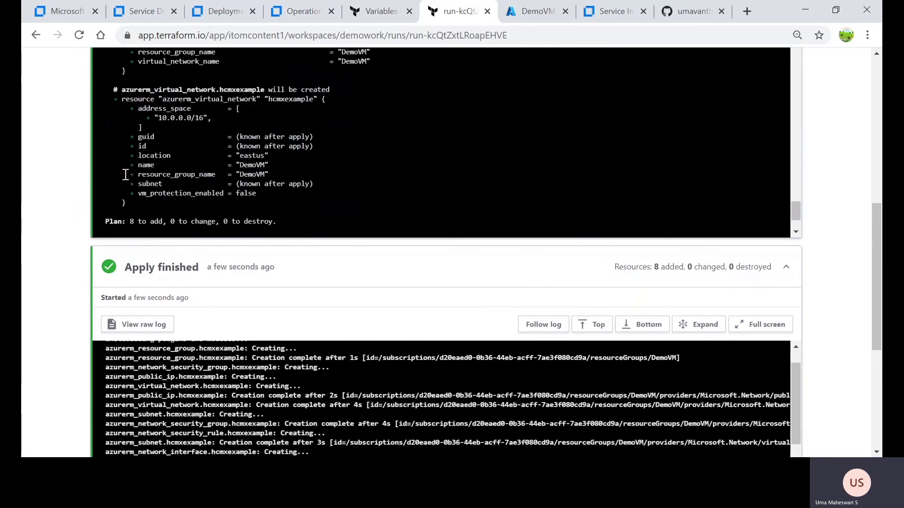
{"action": "scroll", "coordinate": [126, 175], "scroll_direction": "up", "scroll_amount": 3}
{"action": "scroll", "coordinate": [134, 173], "scroll_direction": "down", "scroll_amount": 4}
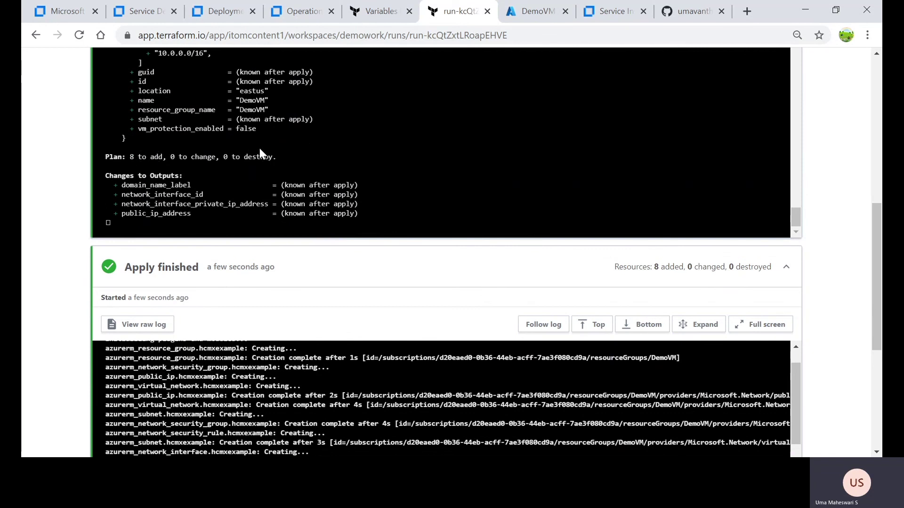
{"action": "scroll", "coordinate": [259, 150], "scroll_direction": "up", "scroll_amount": 3}
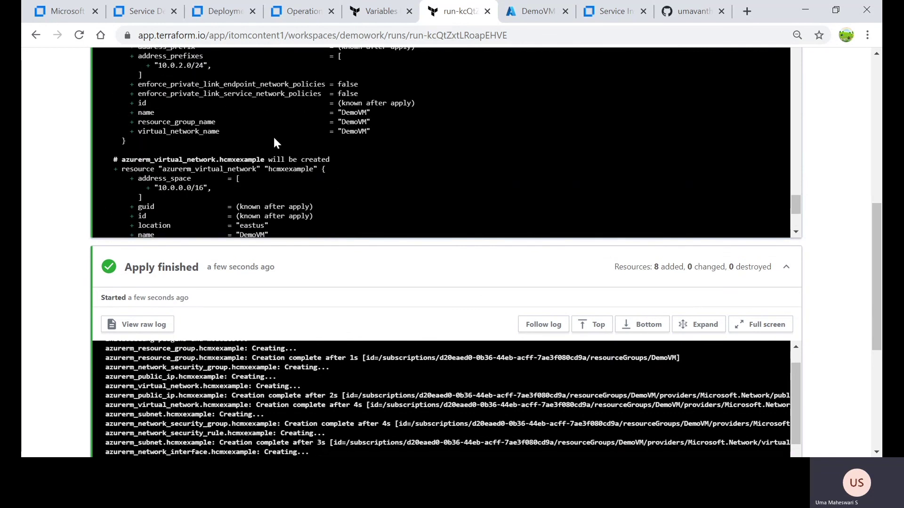
{"action": "scroll", "coordinate": [275, 139], "scroll_direction": "up", "scroll_amount": 2}
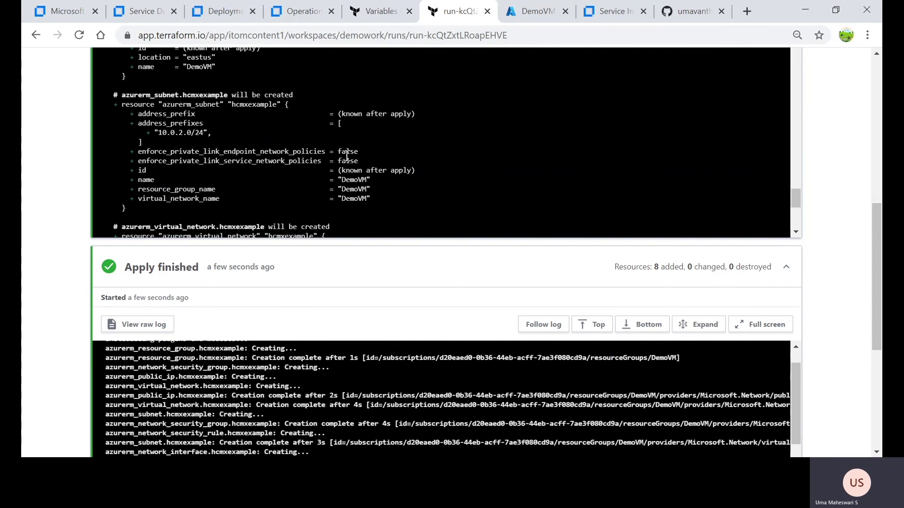
{"action": "scroll", "coordinate": [328, 153], "scroll_direction": "down", "scroll_amount": 3}
{"action": "scroll", "coordinate": [247, 160], "scroll_direction": "down", "scroll_amount": 2}
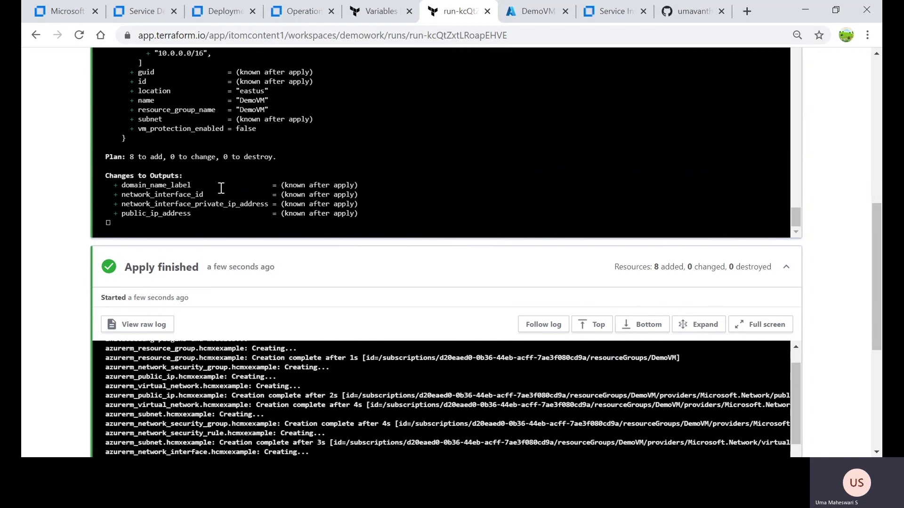
Review the run's apply log through to its outputs and highlight the public_ip_address value
{"action": "scroll", "coordinate": [221, 188], "scroll_direction": "down", "scroll_amount": 2}
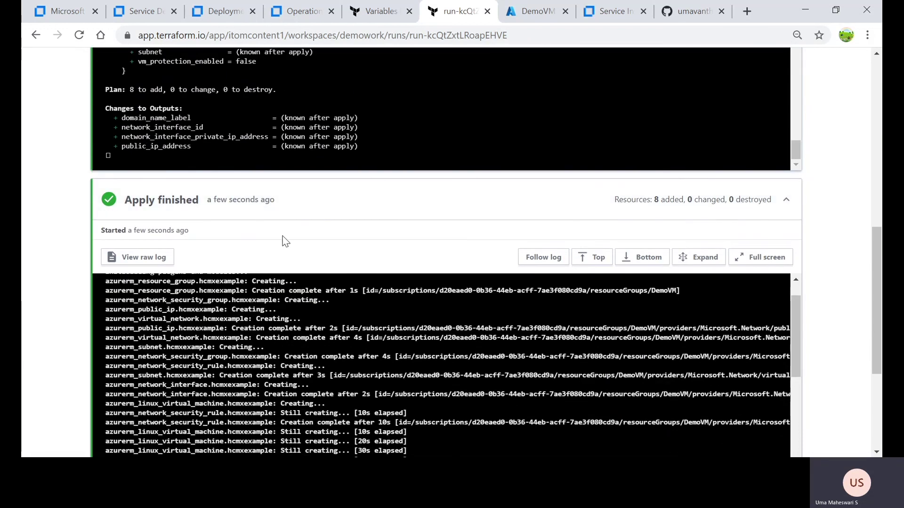
{"action": "scroll", "coordinate": [282, 241], "scroll_direction": "down", "scroll_amount": 2}
{"action": "scroll", "coordinate": [242, 240], "scroll_direction": "down", "scroll_amount": 5}
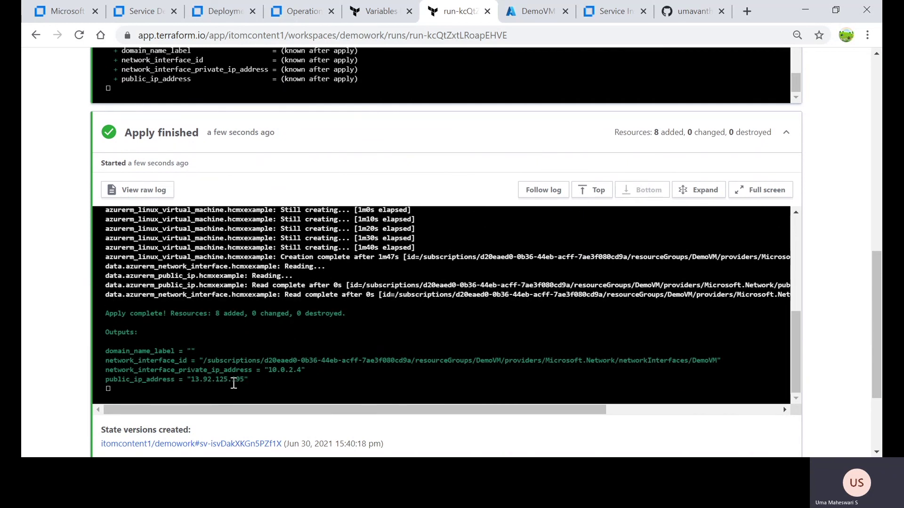
{"action": "left_click_drag", "start_coordinate": [255, 379], "coordinate": [193, 384]}
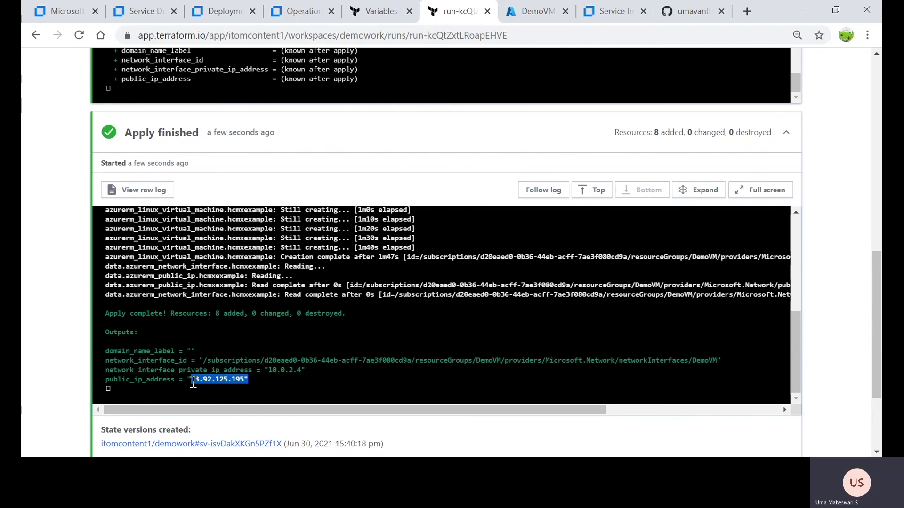
{"action": "key", "text": "ctrl+a"}
{"action": "left_click", "coordinate": [165, 383]}
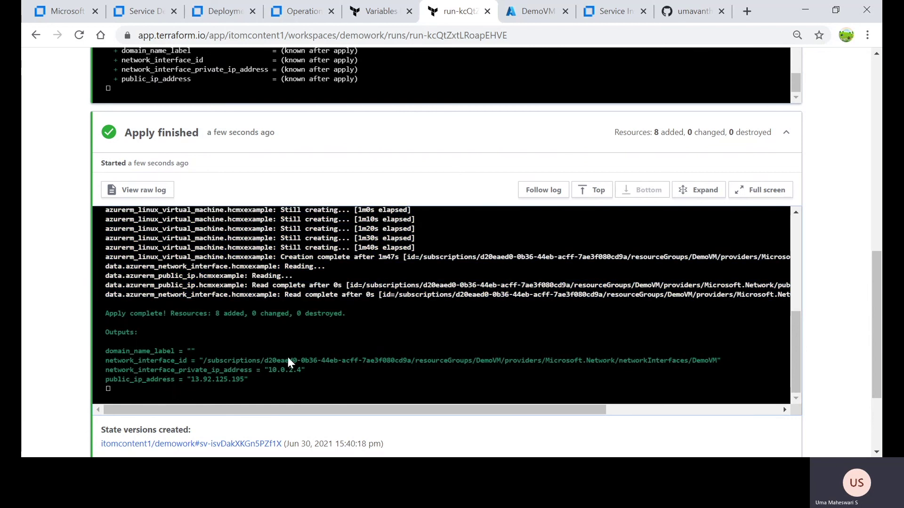
Compare DemoVM's public IP address in the Azure portal with the Terraform output and the server component properties in the Service Portal
{"action": "left_click", "coordinate": [537, 12]}
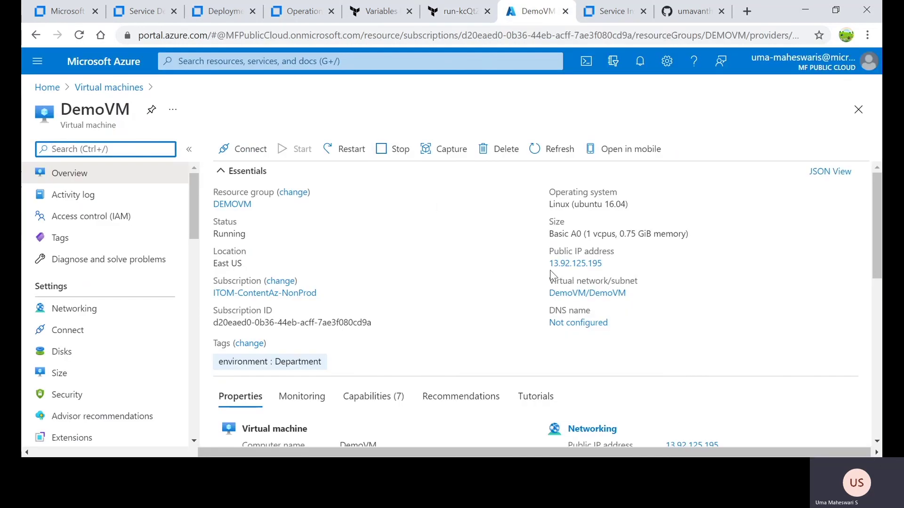
{"action": "mouse_move", "coordinate": [588, 272]}
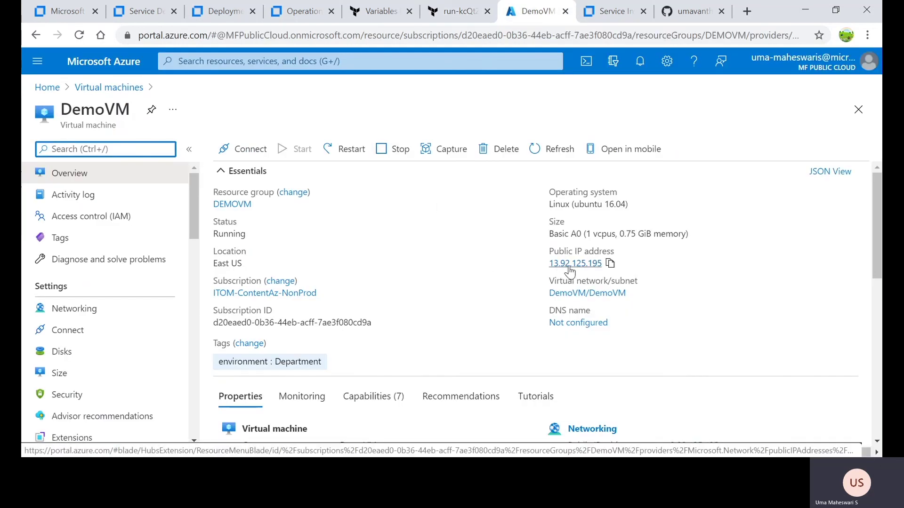
{"action": "left_click", "coordinate": [455, 11]}
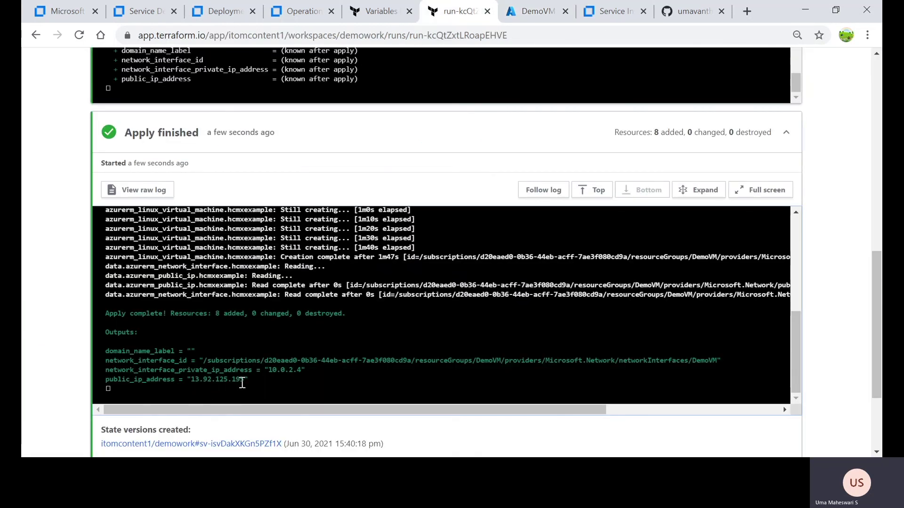
{"action": "left_click", "coordinate": [606, 16]}
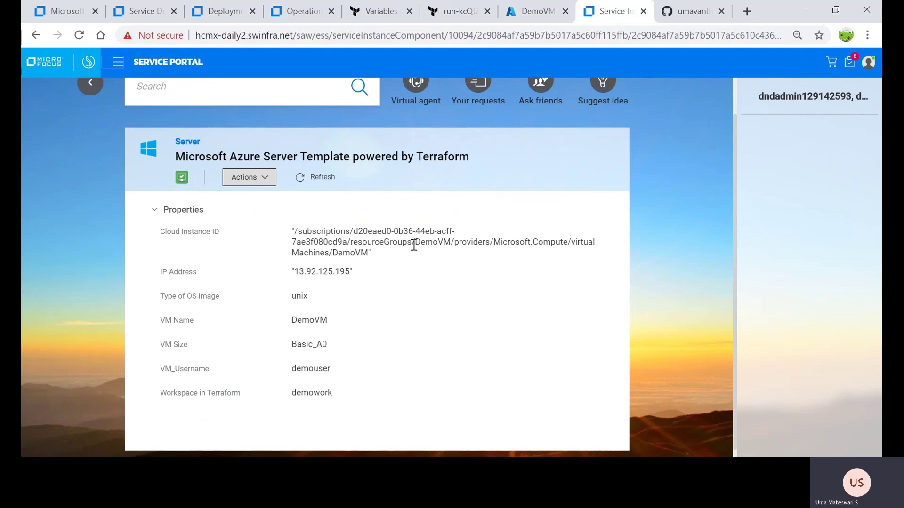